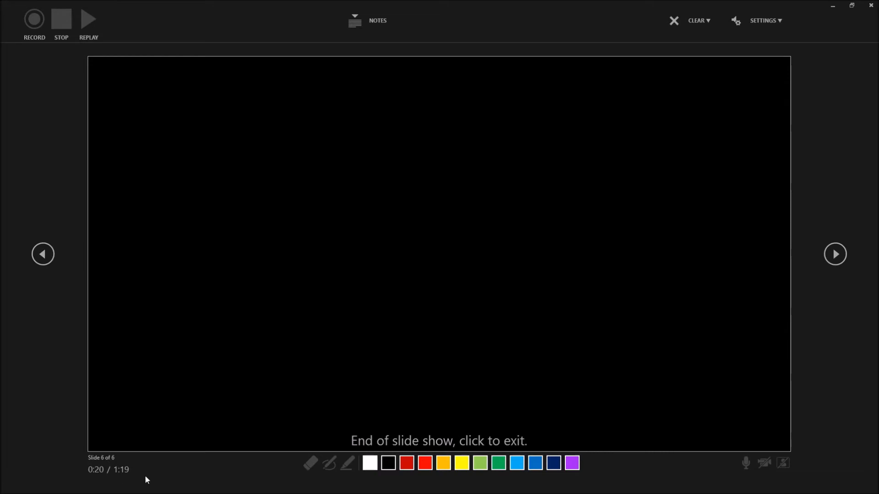
# - Exit the slide show recording view and return to the title slide in the editor
pyautogui.click(871, 6)
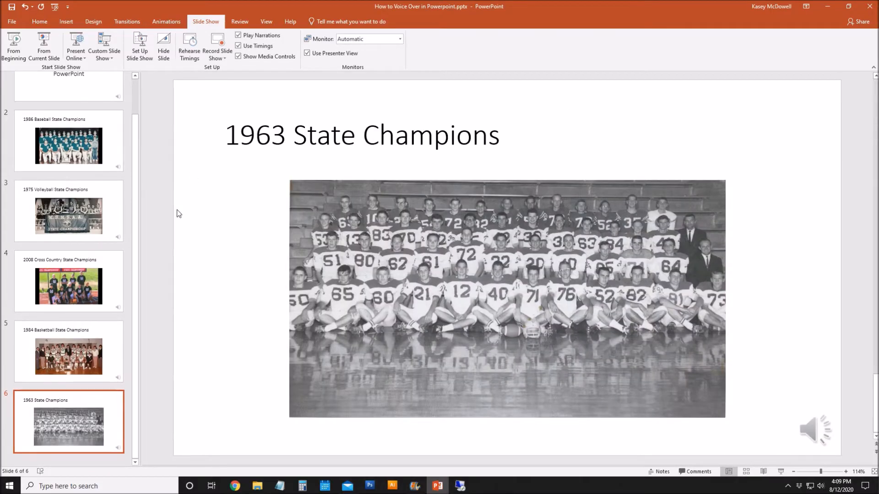
pyautogui.scroll(1, 68, 183)
pyautogui.click(77, 111)
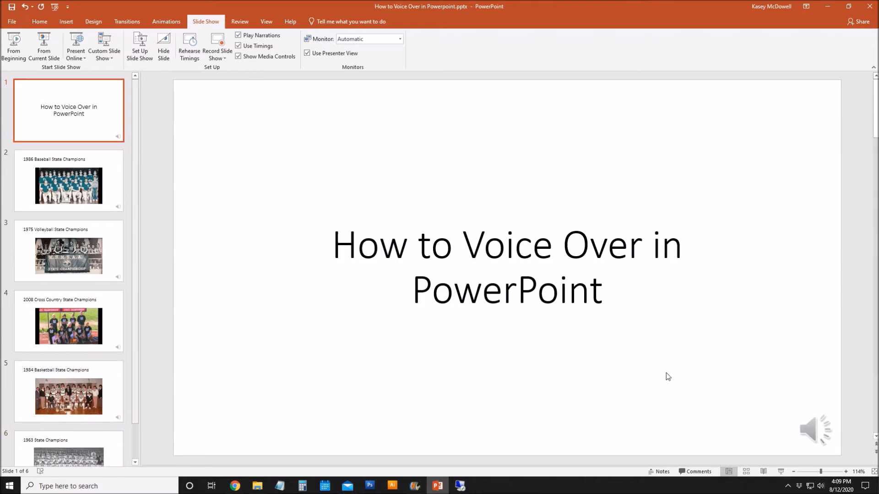
# - Check the first four slides for their narration audio icons, including the title slide's playback controls
pyautogui.moveTo(814, 426)
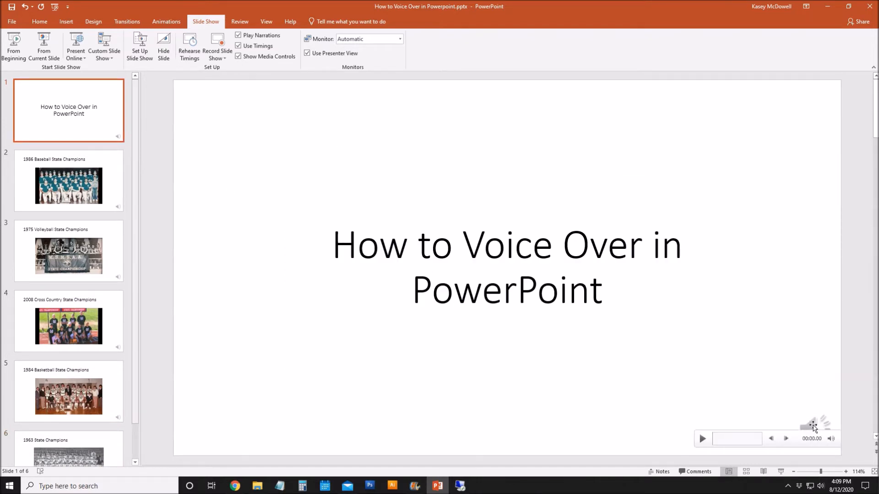
pyautogui.click(55, 183)
pyautogui.click(85, 252)
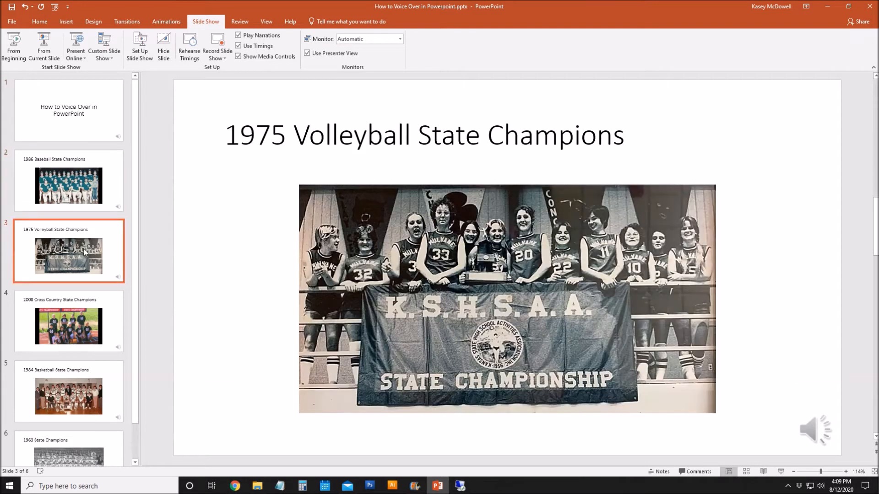
pyautogui.click(90, 304)
pyautogui.click(77, 129)
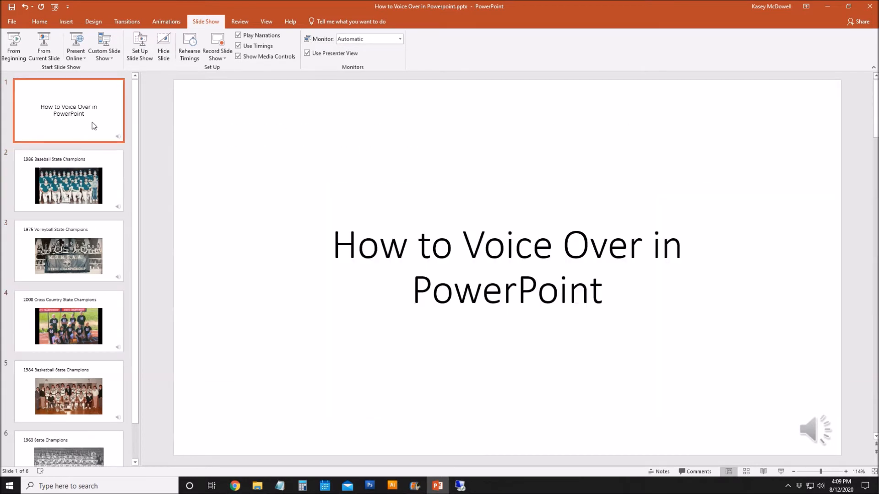
# - Preview the narrated slide show from the beginning, advance through to slide 4, and end the show
pyautogui.click(18, 53)
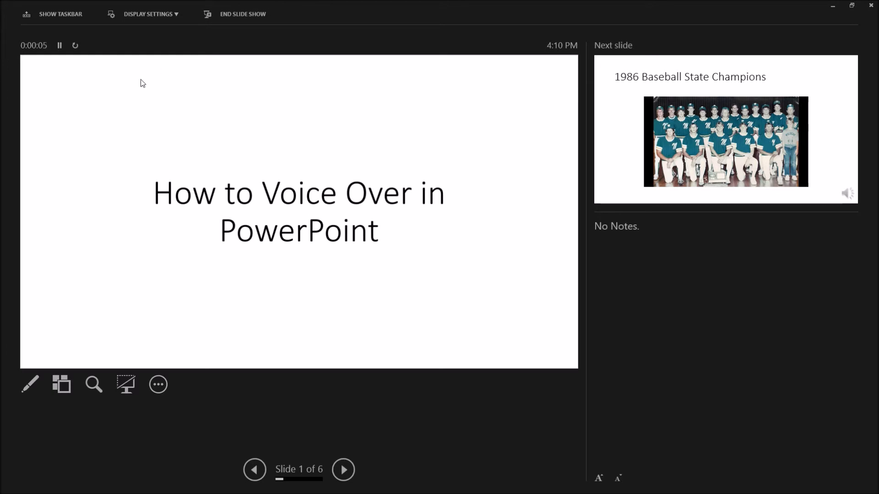
pyautogui.click(343, 470)
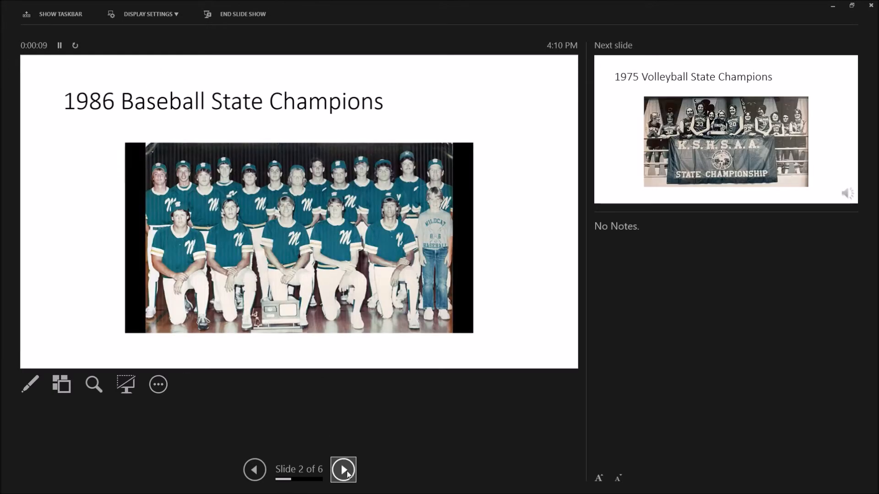
pyautogui.click(346, 473)
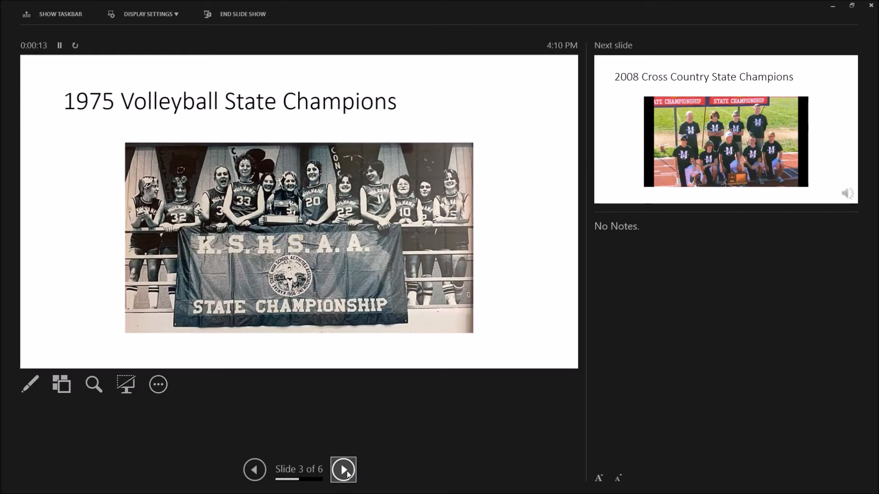
pyautogui.click(347, 472)
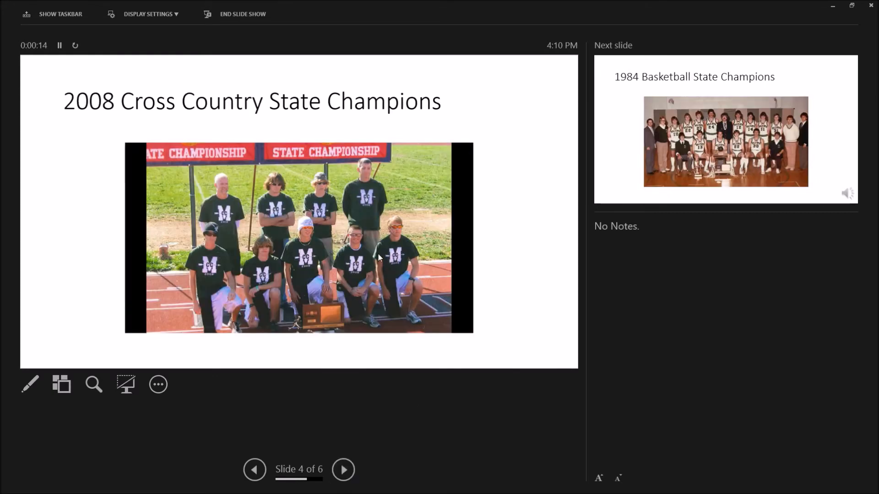
pyautogui.click(871, 6)
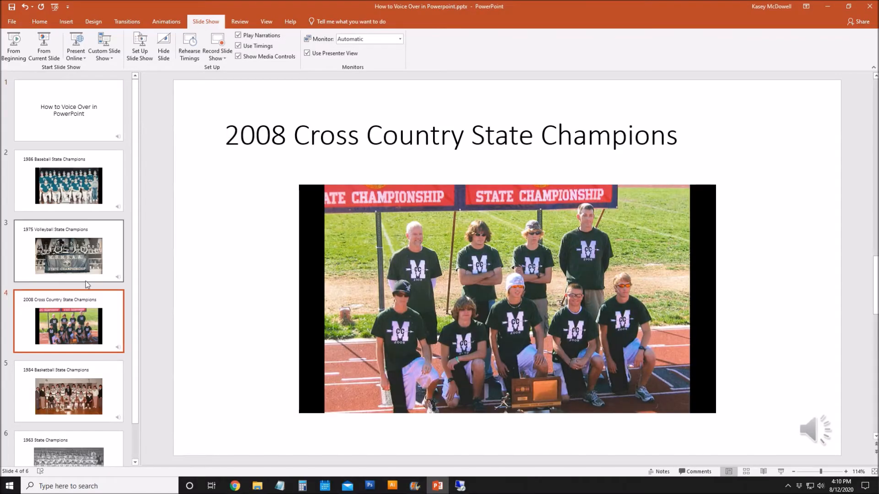
# - Return to the title slide at the start of the presentation
pyautogui.scroll(-1, 85, 282)
pyautogui.press('Home')
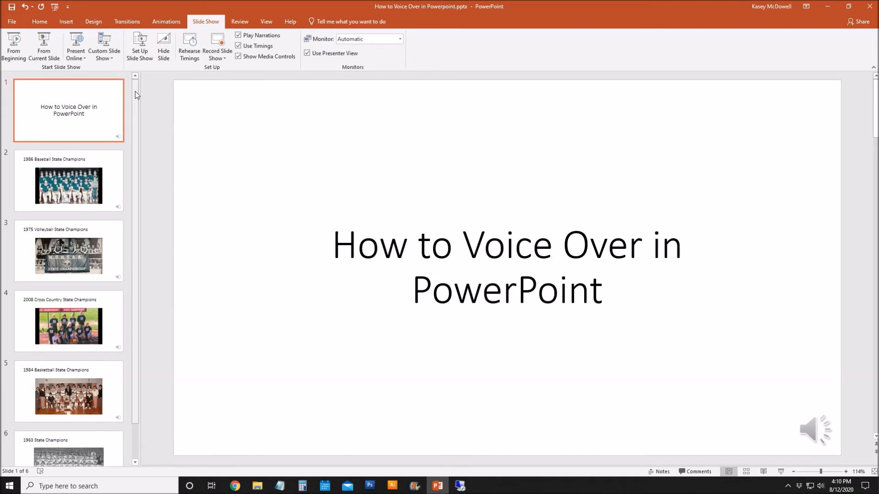
pyautogui.moveTo(134, 92)
pyautogui.mouseDown()
pyautogui.moveTo(132, 152)
pyautogui.moveTo(133, 86)
pyautogui.mouseUp()
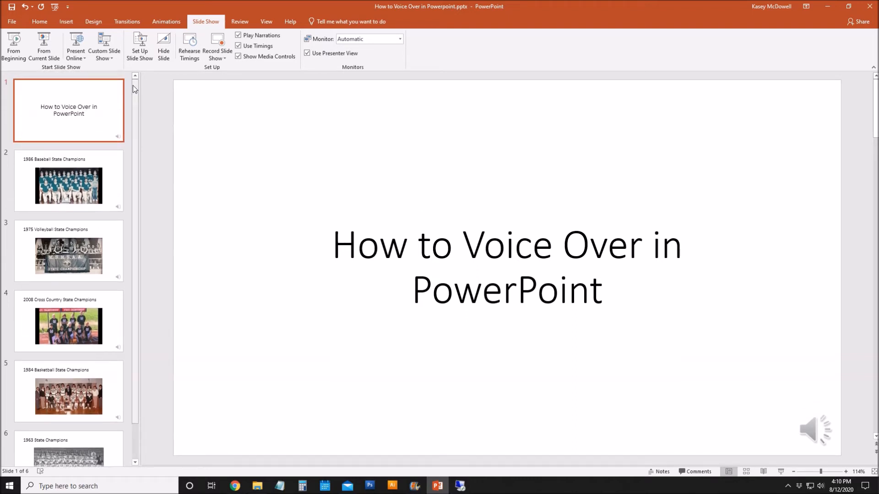
pyautogui.click(11, 22)
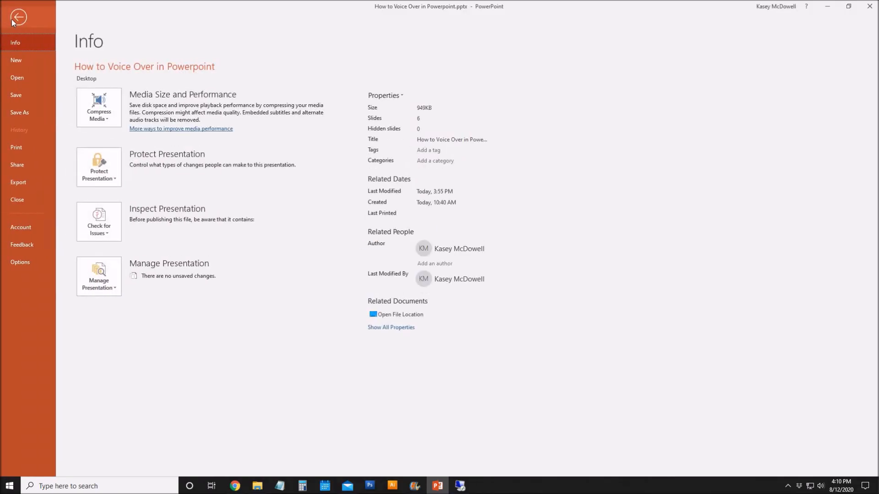
pyautogui.click(14, 185)
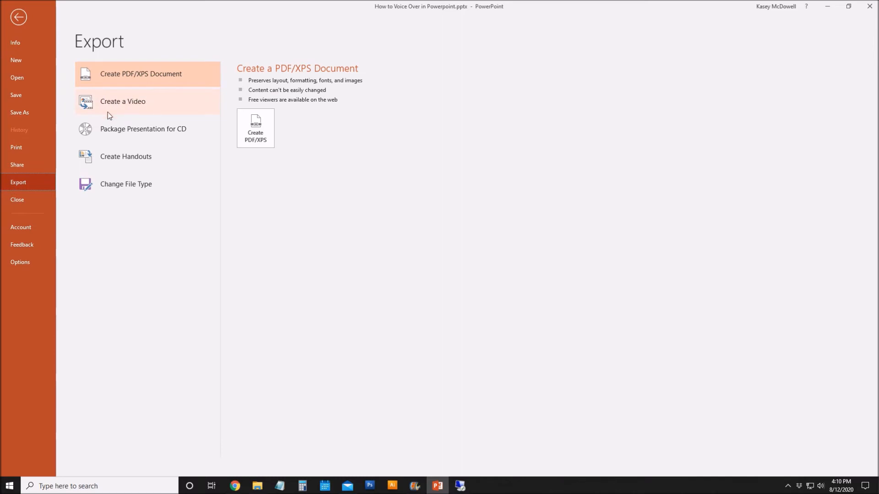
pyautogui.press('Escape')
# - Export the presentation as a Full HD (1080p) video with recorded timings and narrations, saved to the Desktop as How to Voice Over in Powerpoint.mp4
pyautogui.click(14, 23)
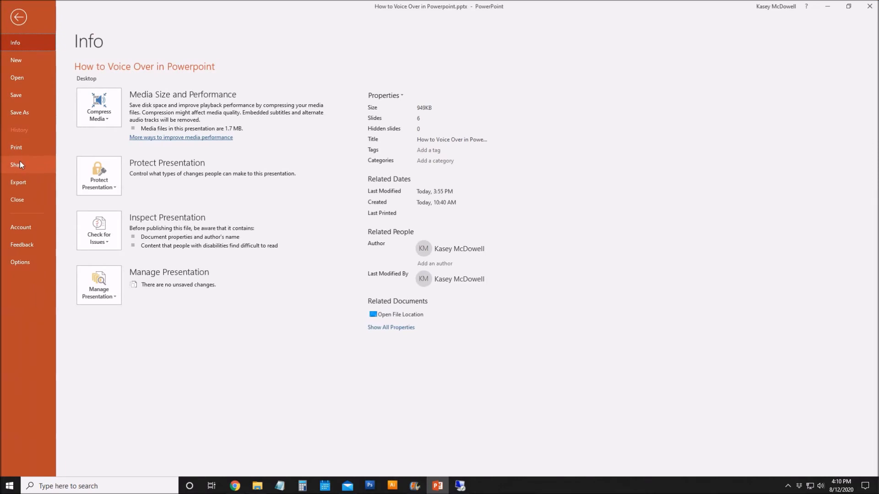
pyautogui.click(22, 185)
pyautogui.click(122, 107)
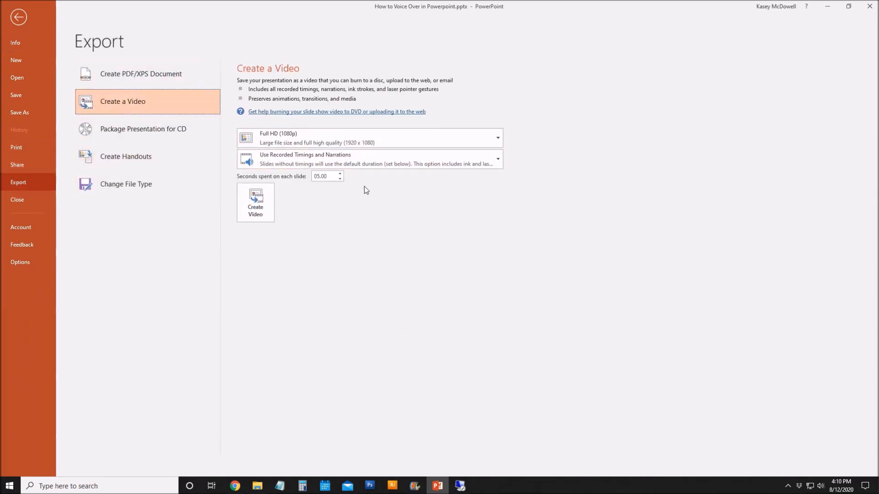
pyautogui.click(255, 205)
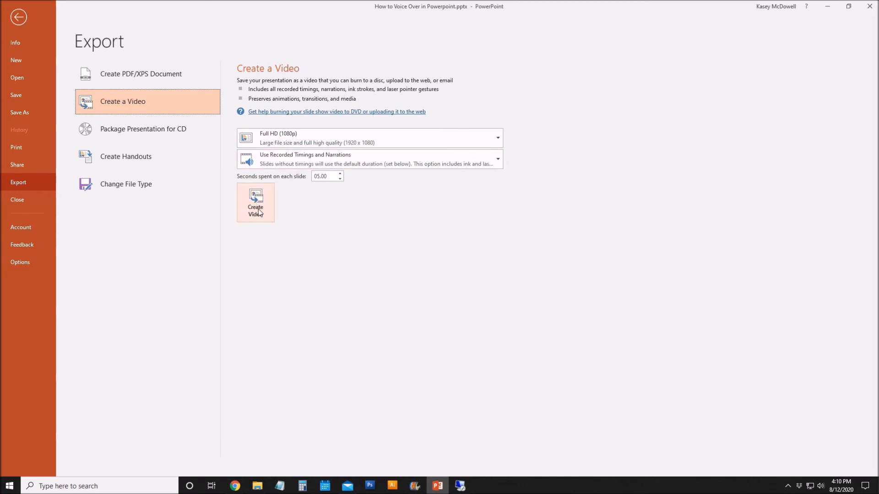
pyautogui.click(258, 208)
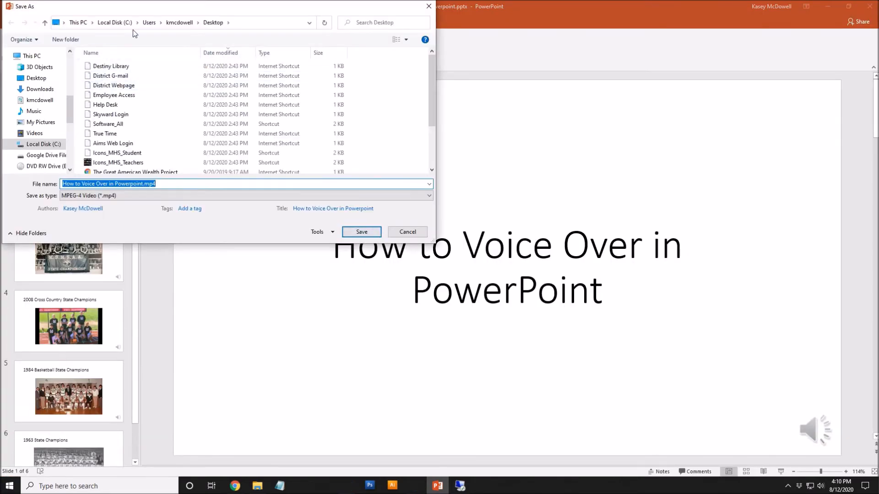
pyautogui.click(379, 234)
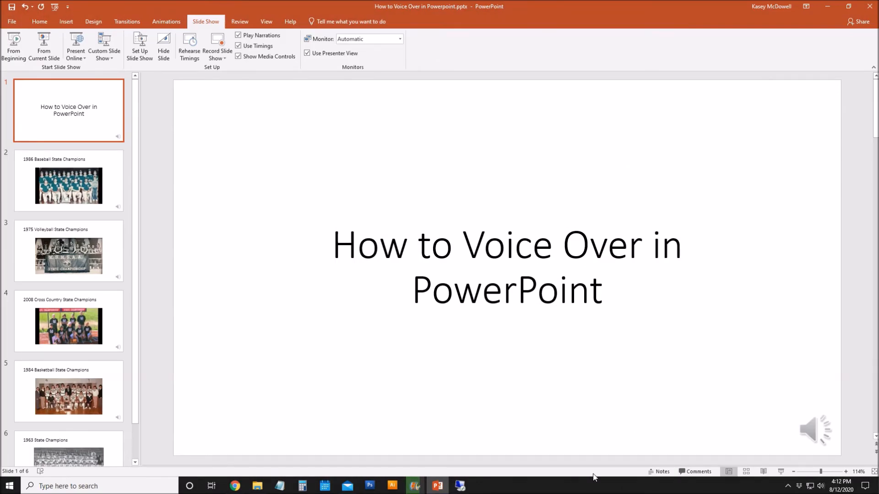
# - Minimize the presentation, play How to Voice Over in Powerpoint.mp4 from the desktop, and close the media player
pyautogui.click(829, 6)
pyautogui.moveTo(157, 22); pyautogui.dragTo(225, 161)
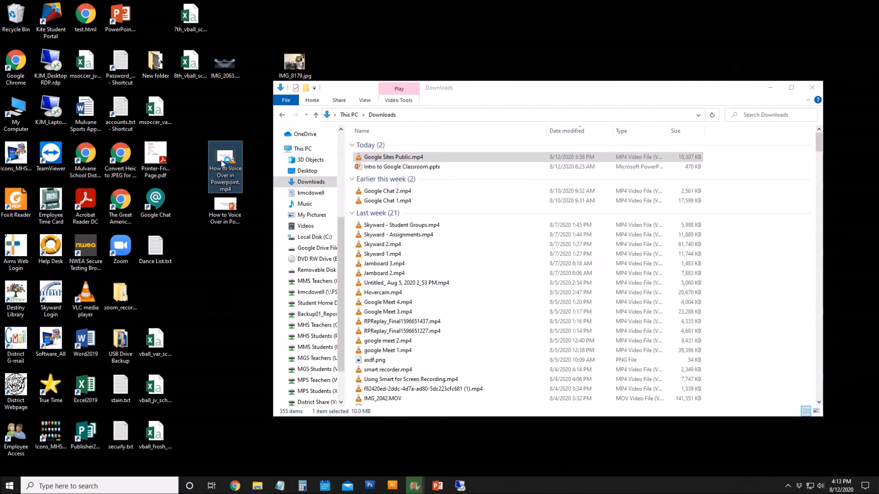
pyautogui.doubleClick(222, 163)
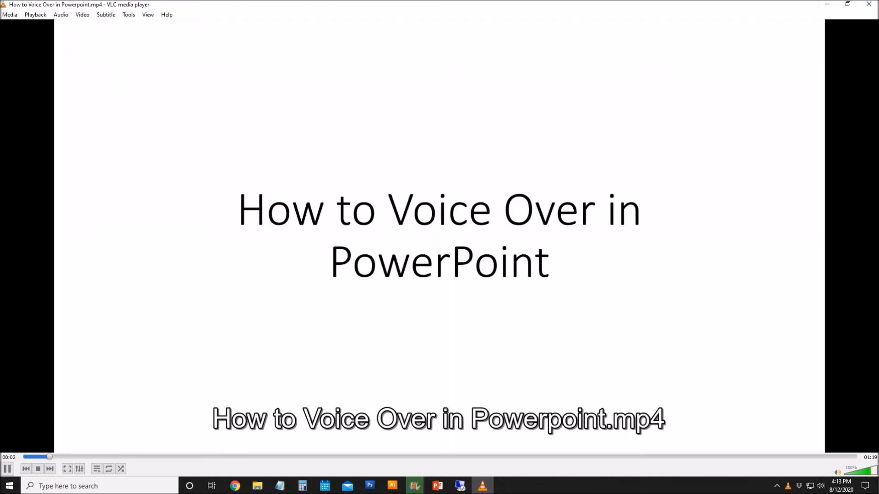
pyautogui.click(869, 4)
pyautogui.moveTo(209, 146); pyautogui.dragTo(249, 242)
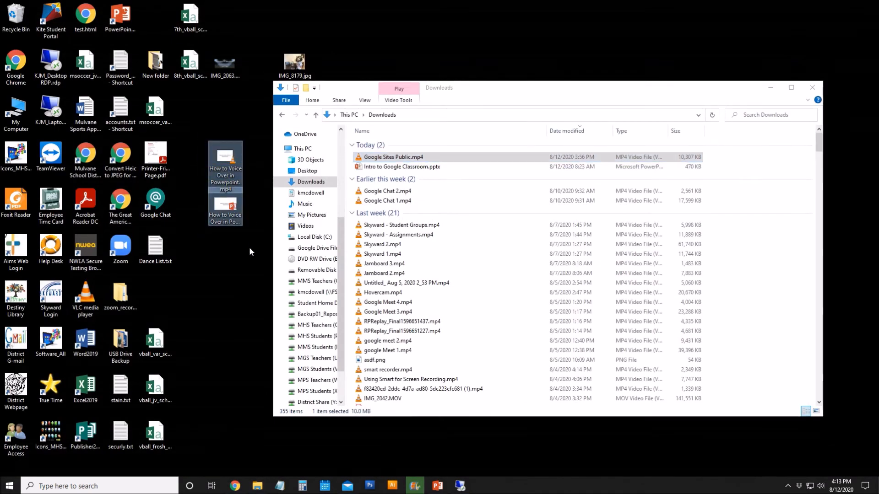
pyautogui.click(227, 161)
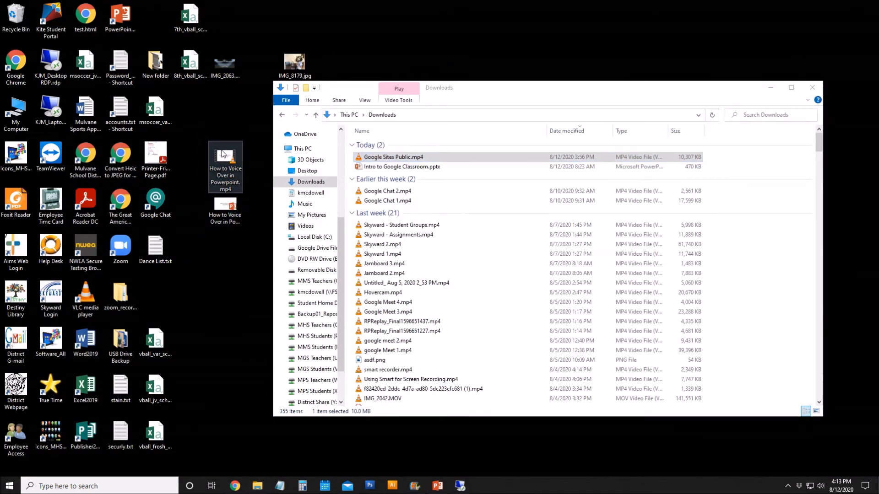
pyautogui.moveTo(204, 139); pyautogui.dragTo(263, 271)
pyautogui.click(228, 167)
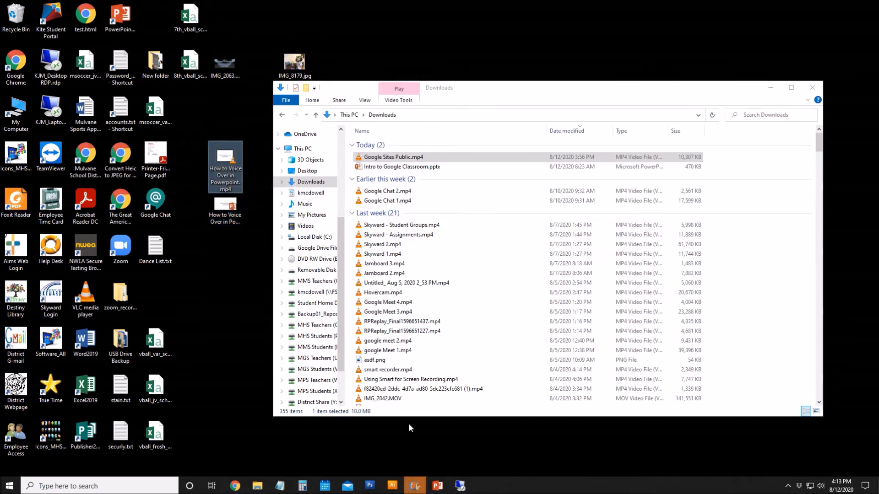
# - Switch to the How to Voice Over in Powerpoint presentation in Google Slides in Chrome and place the cursor in the title text
pyautogui.click(438, 485)
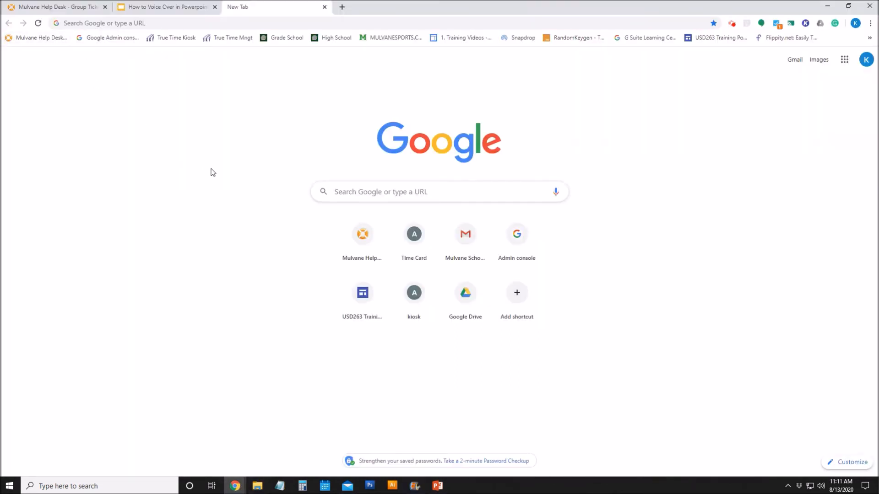
pyautogui.click(153, 8)
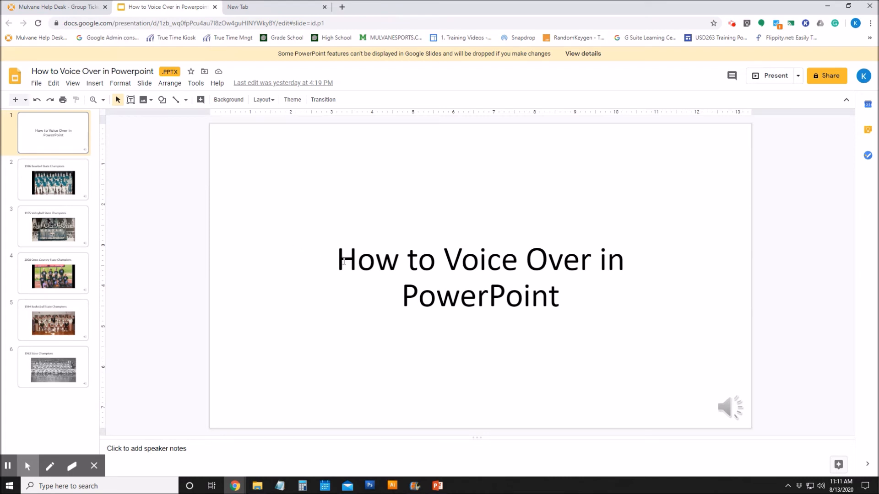
pyautogui.moveTo(343, 259); pyautogui.dragTo(454, 271)
pyautogui.click(454, 271)
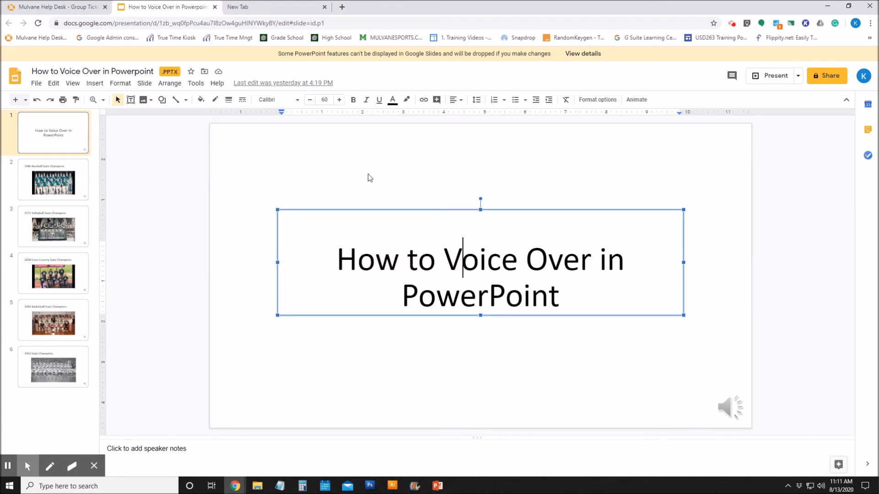
# - View the details of the PowerPoint features that Google Slides cannot display, and dismiss the message
pyautogui.moveTo(278, 55); pyautogui.dragTo(368, 57)
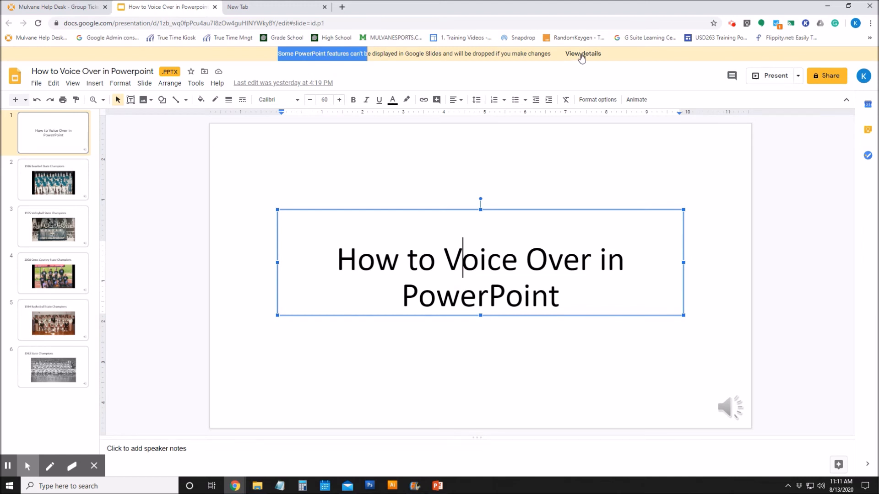
pyautogui.click(581, 54)
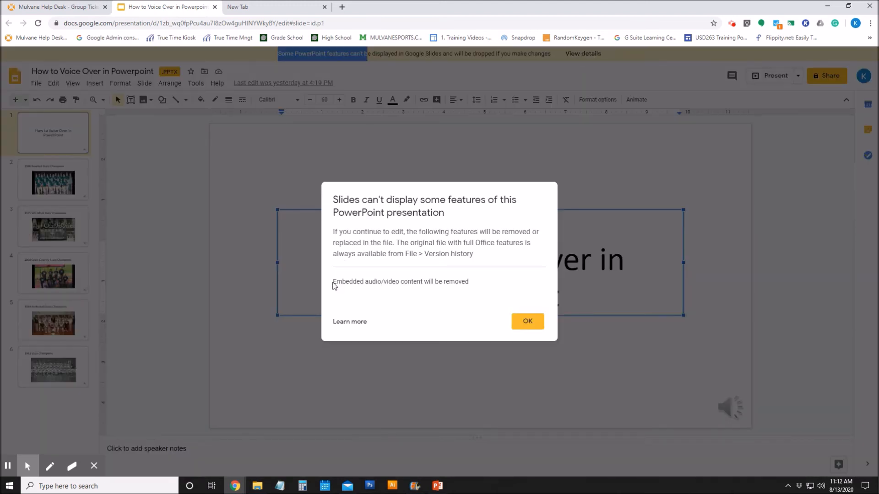
pyautogui.moveTo(337, 283); pyautogui.dragTo(475, 285)
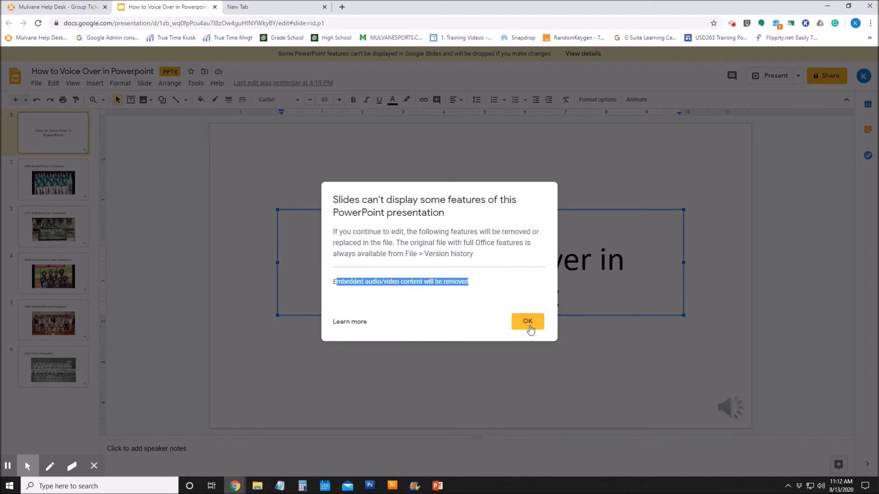
pyautogui.click(527, 326)
# - Inspect the title slide's audio icon by selecting it, and place the cursor back in the title text
pyautogui.click(731, 407)
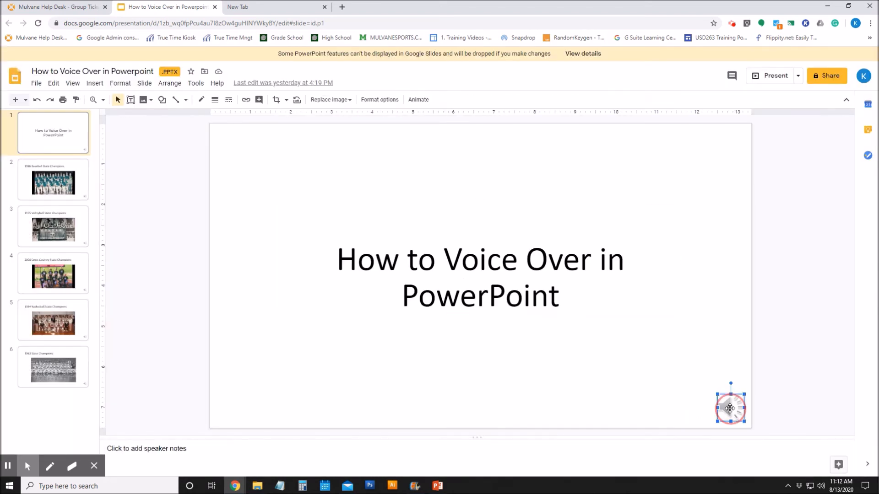
pyautogui.click(661, 402)
pyautogui.moveTo(344, 259); pyautogui.dragTo(526, 284)
pyautogui.click(526, 284)
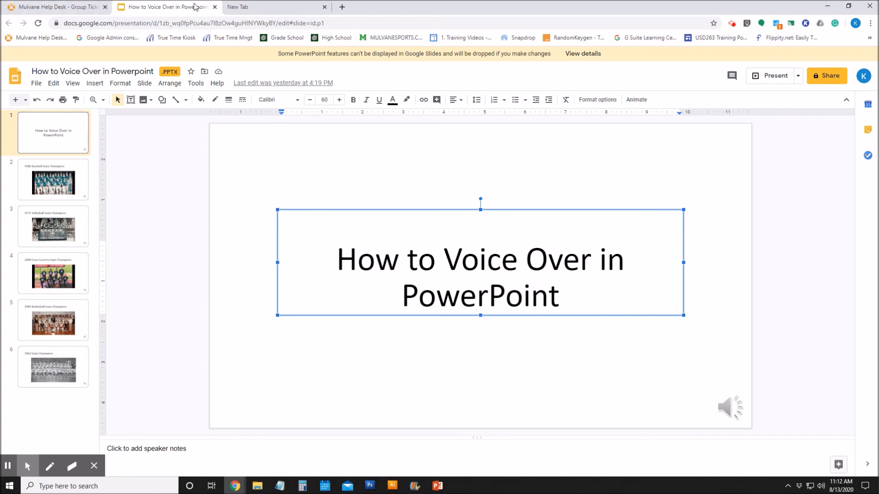
# - Switch back to the presentation in PowerPoint and look over its slide thumbnails
pyautogui.click(274, 7)
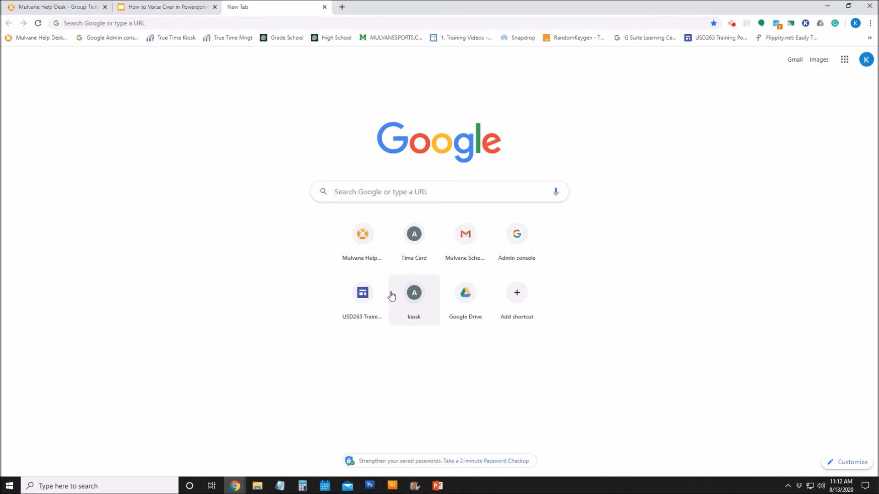
pyautogui.click(437, 487)
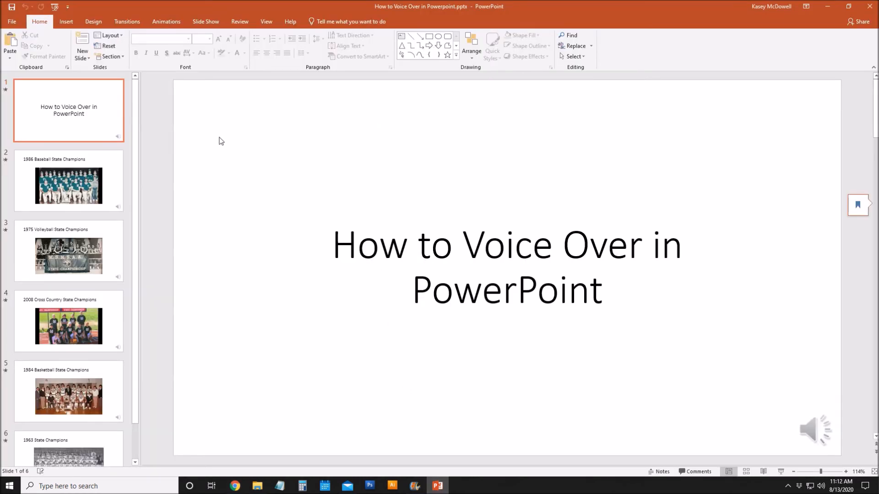
pyautogui.scroll(-1, 80, 265)
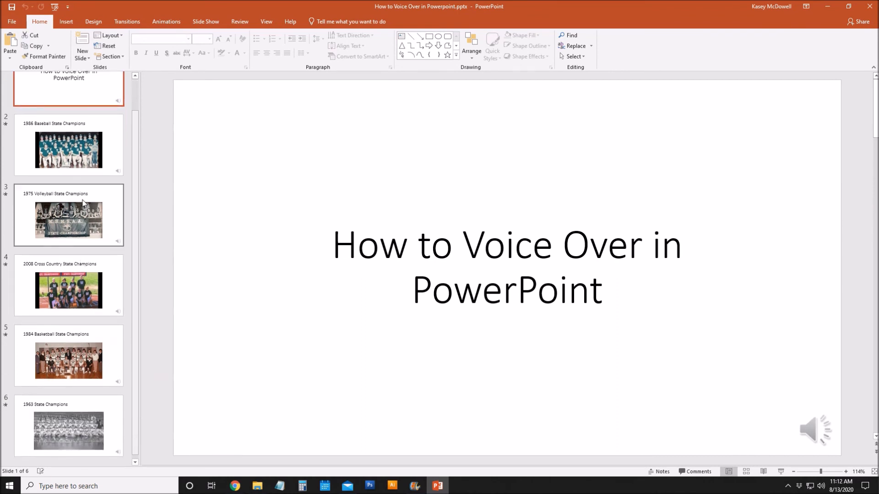
pyautogui.scroll(1, 82, 206)
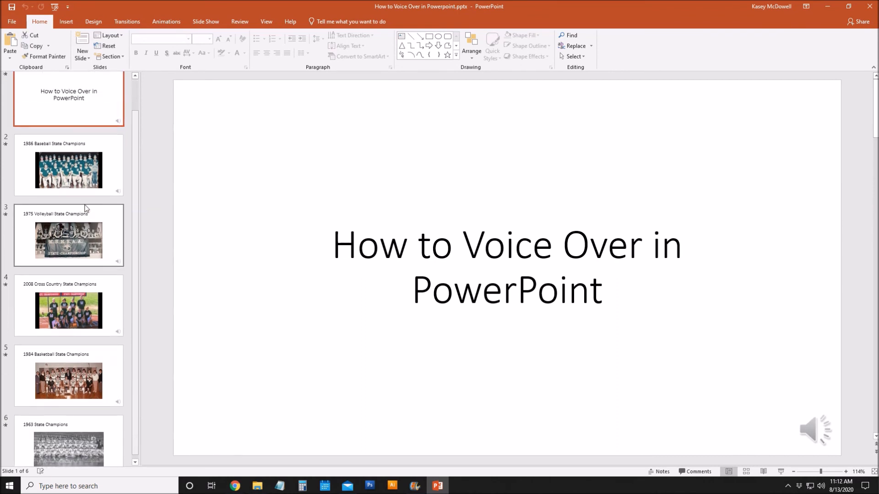
# - Clear the narration on the 1975 Volleyball State Champions slide only
pyautogui.click(205, 23)
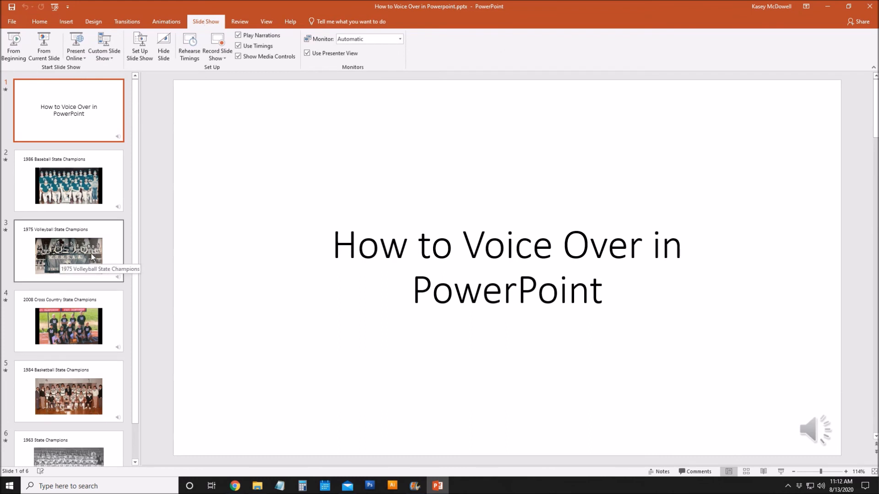
pyautogui.click(70, 258)
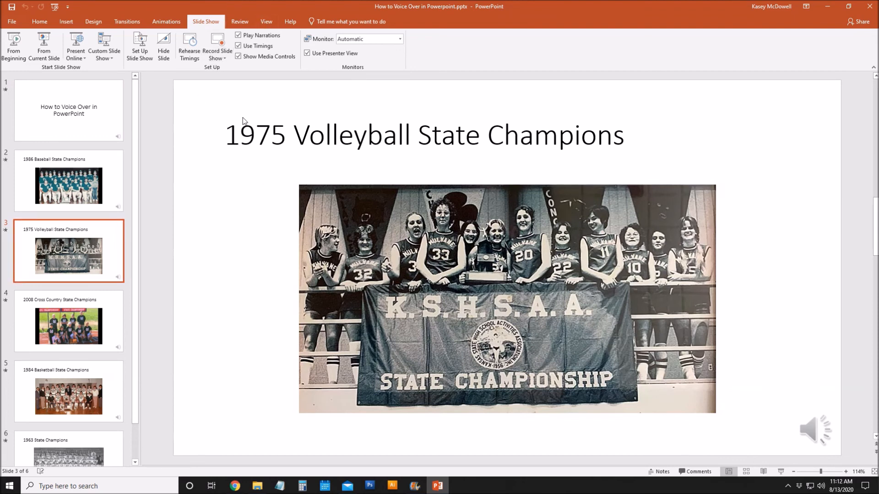
pyautogui.click(217, 55)
pyautogui.moveTo(222, 91)
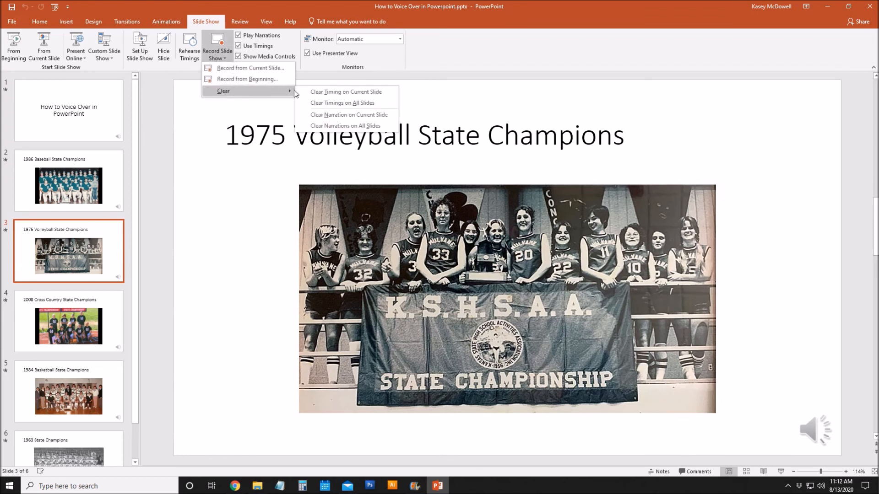
pyautogui.click(371, 116)
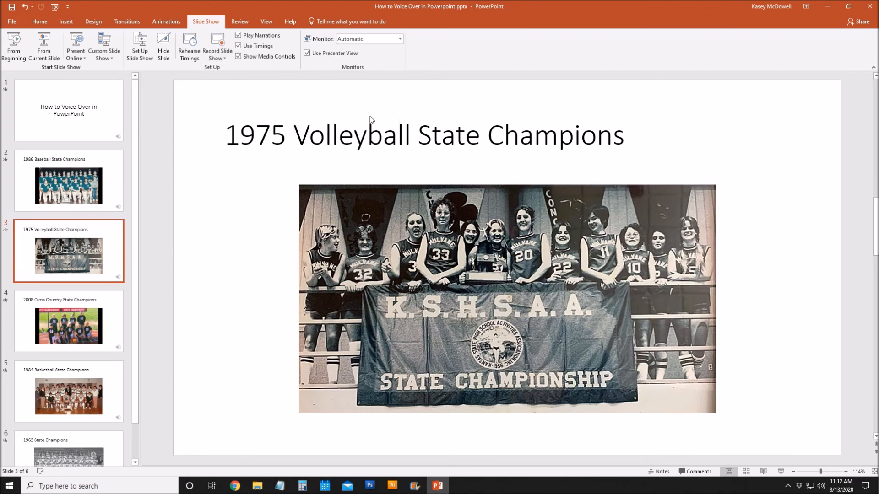